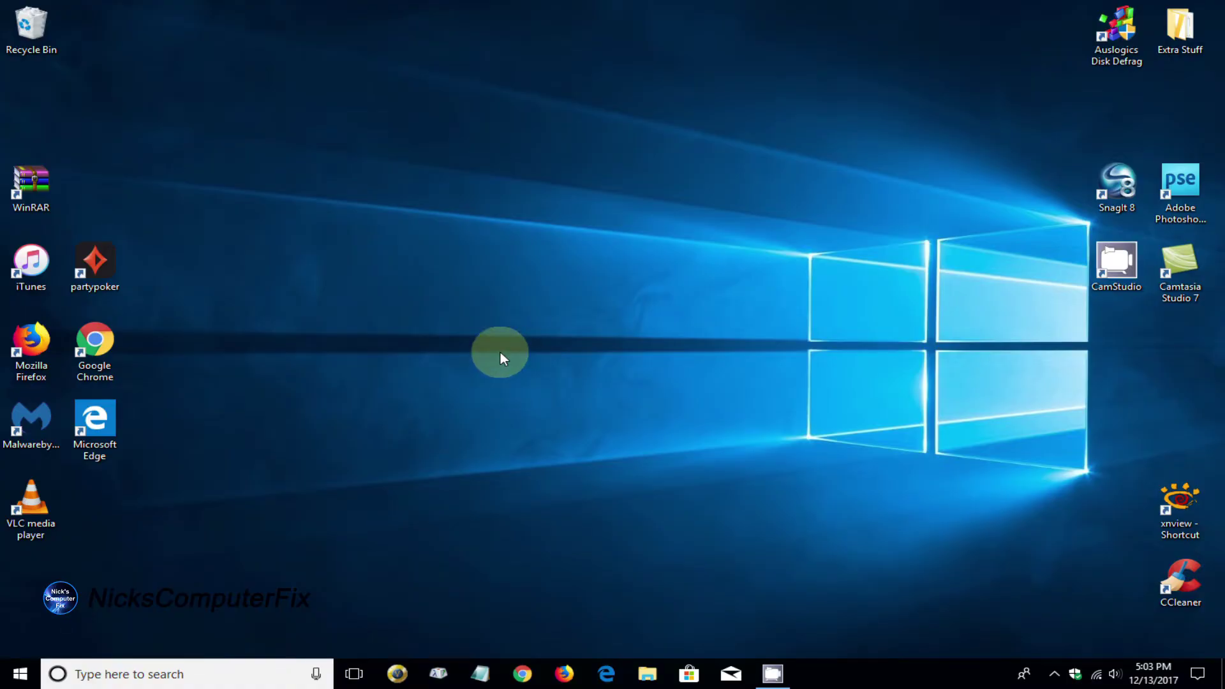
# Join the open NETGEAR_EXT Wi-Fi network with Connect automatically turned off
pyautogui.click(1101, 673)
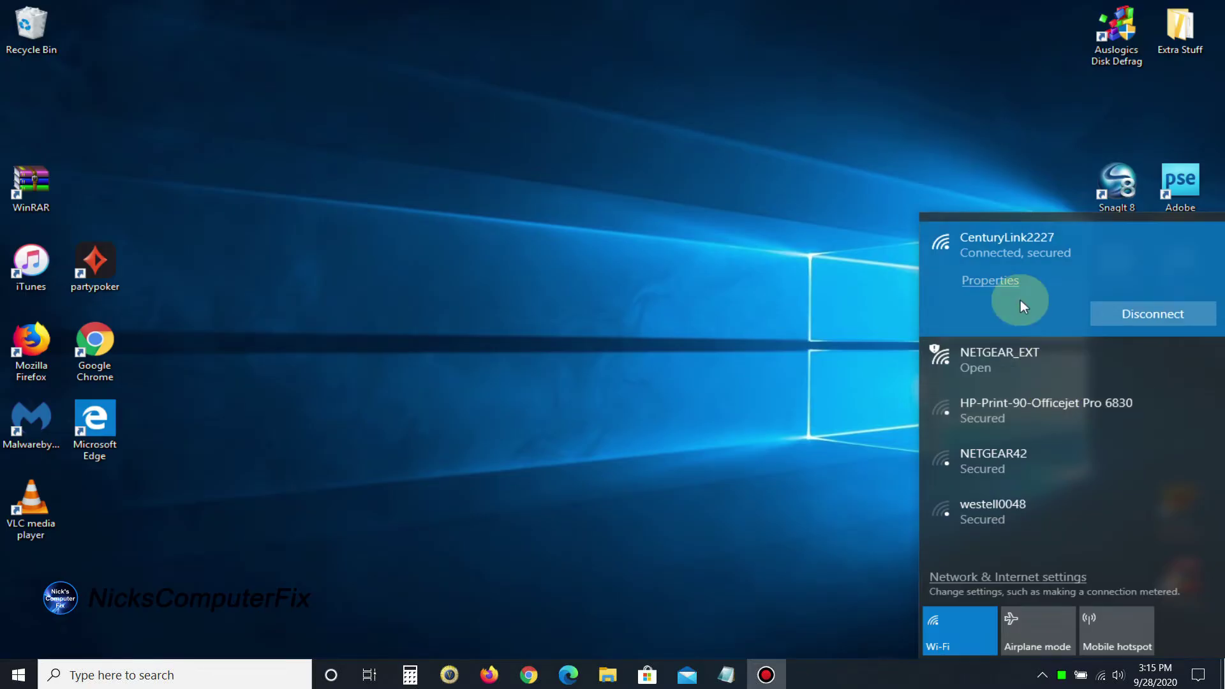
pyautogui.click(986, 376)
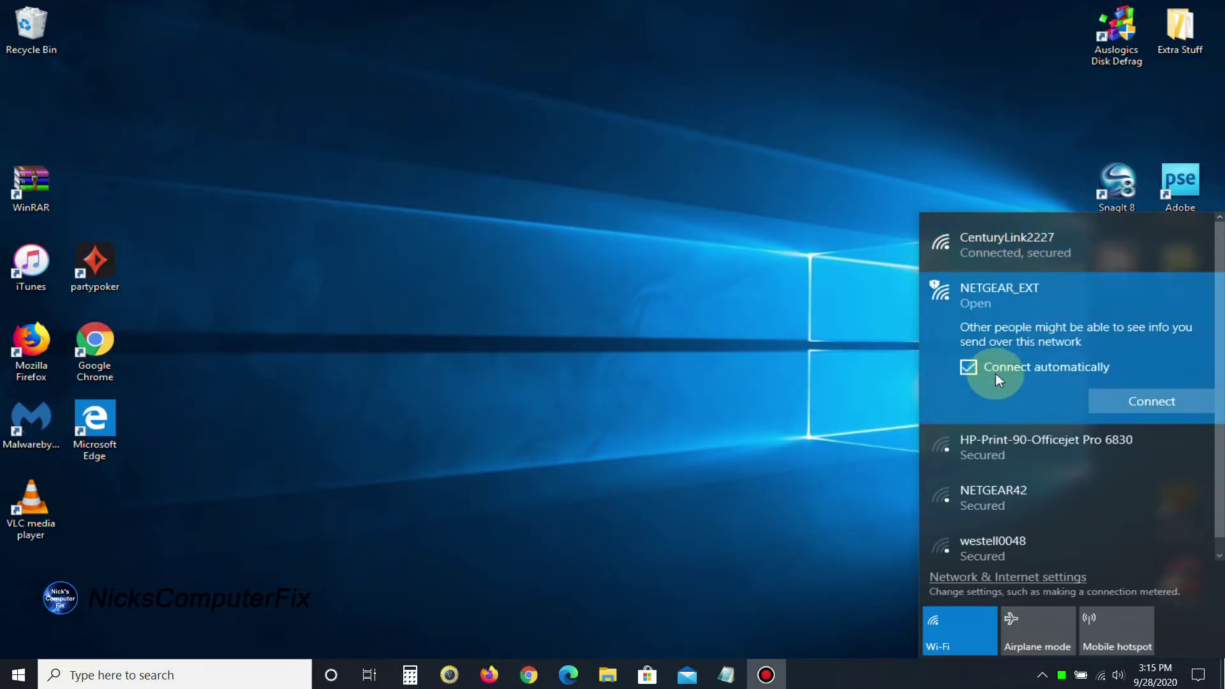
pyautogui.click(968, 368)
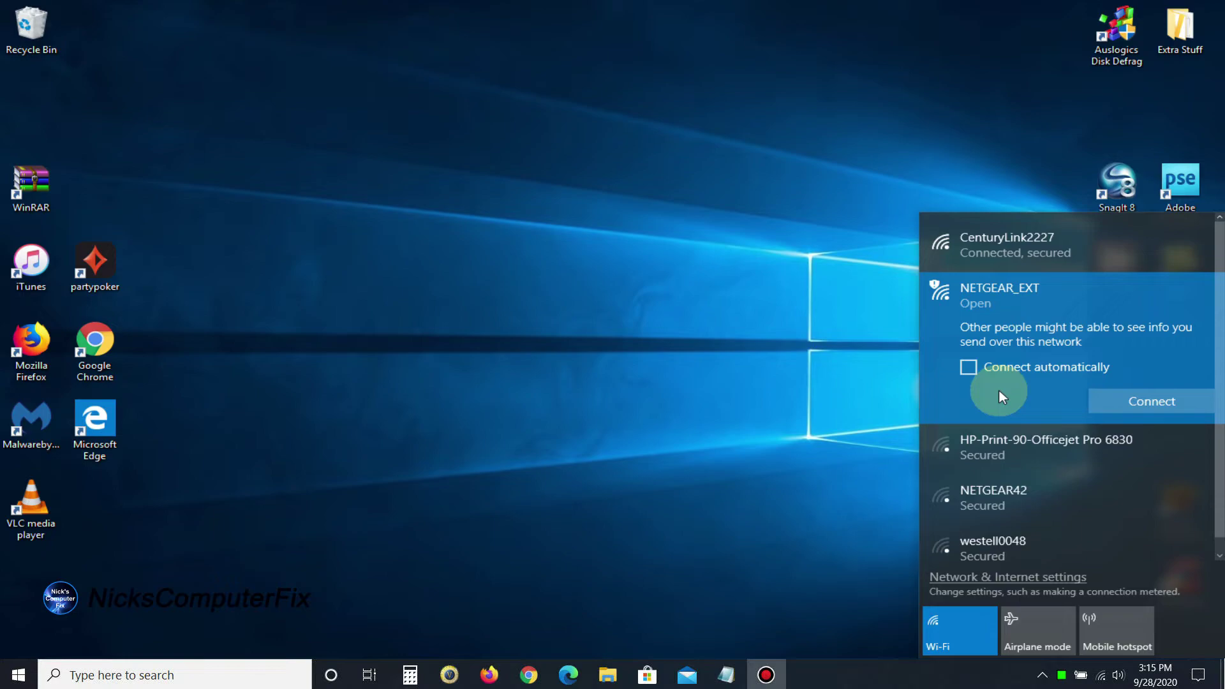
pyautogui.click(1122, 403)
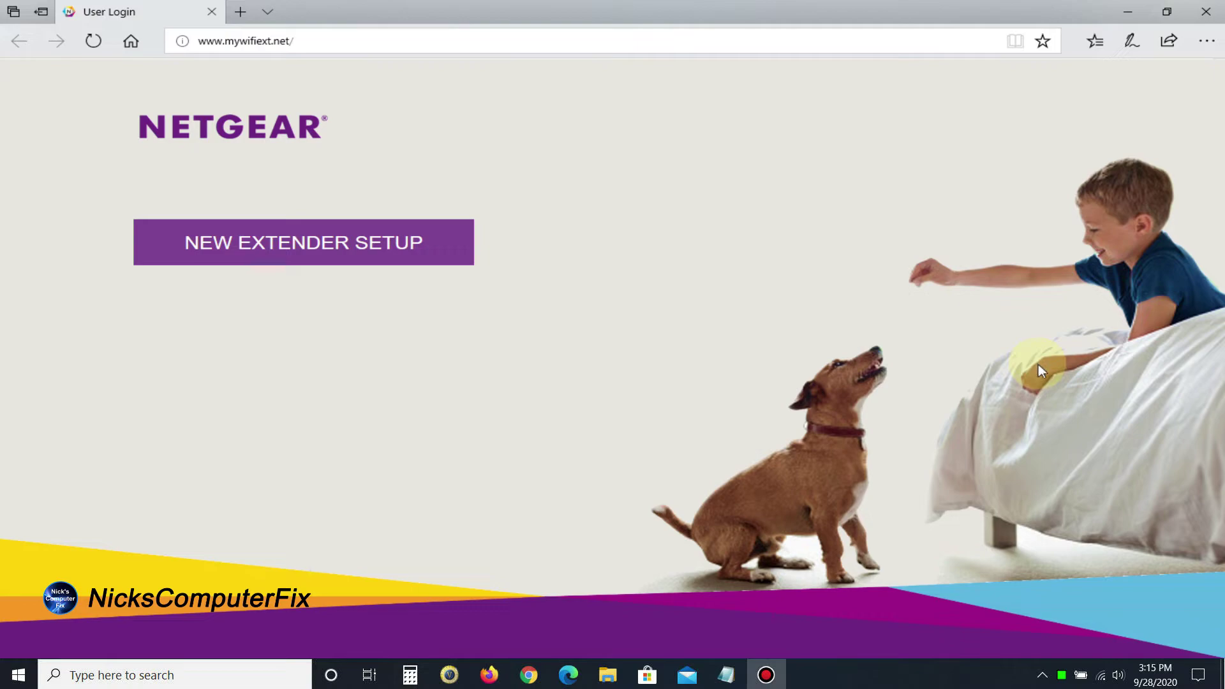
pyautogui.click(302, 248)
# Start a New Extender Setup and submit the Create Account form
pyautogui.click(276, 263)
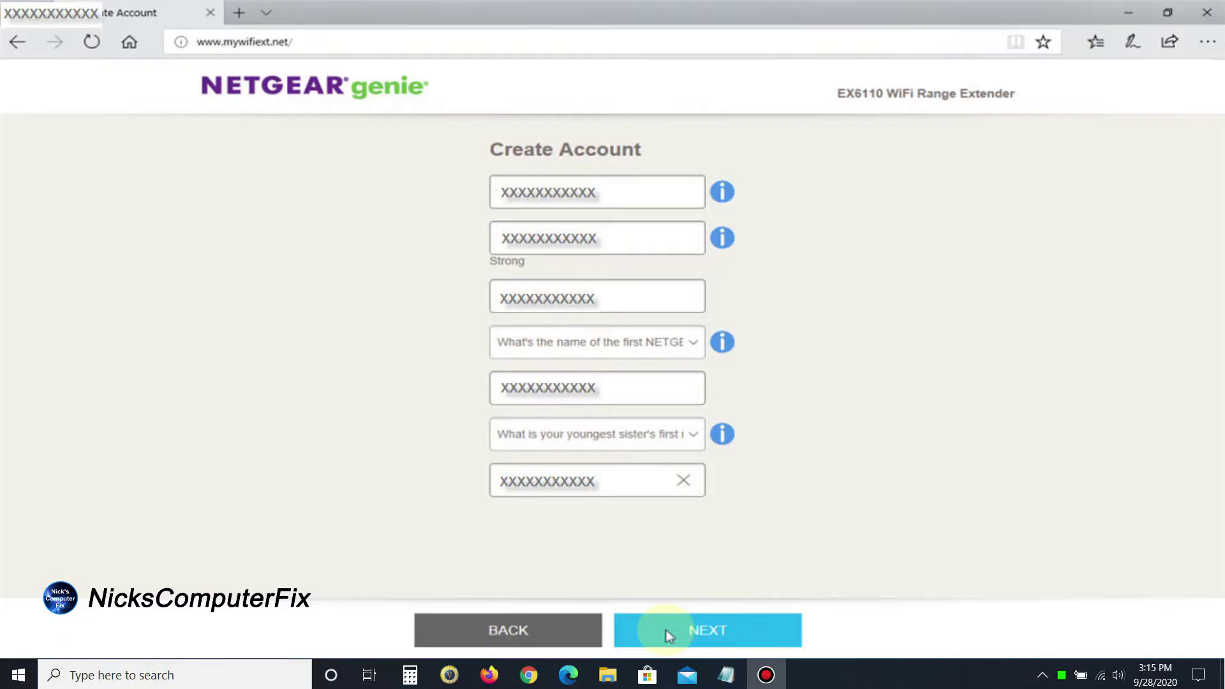
pyautogui.click(668, 634)
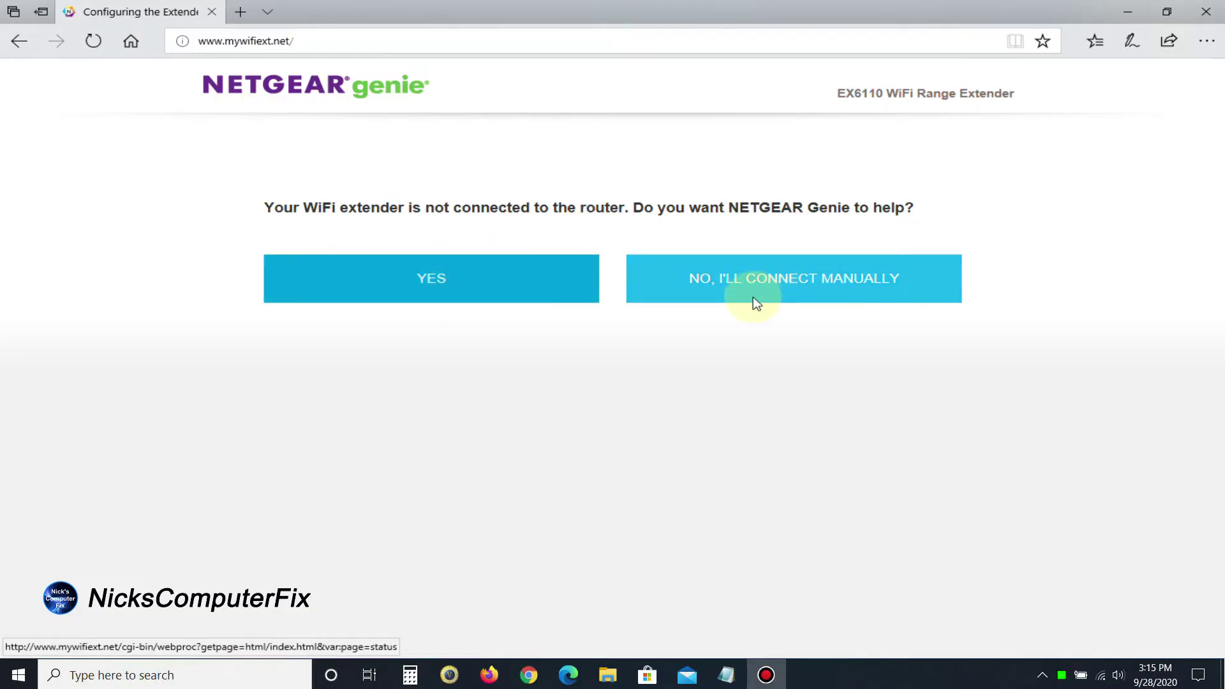
# Let the wizard connect to the router, extending CenturyLink2227 on 2.4GHz and deselecting 5GHz
pyautogui.click(430, 294)
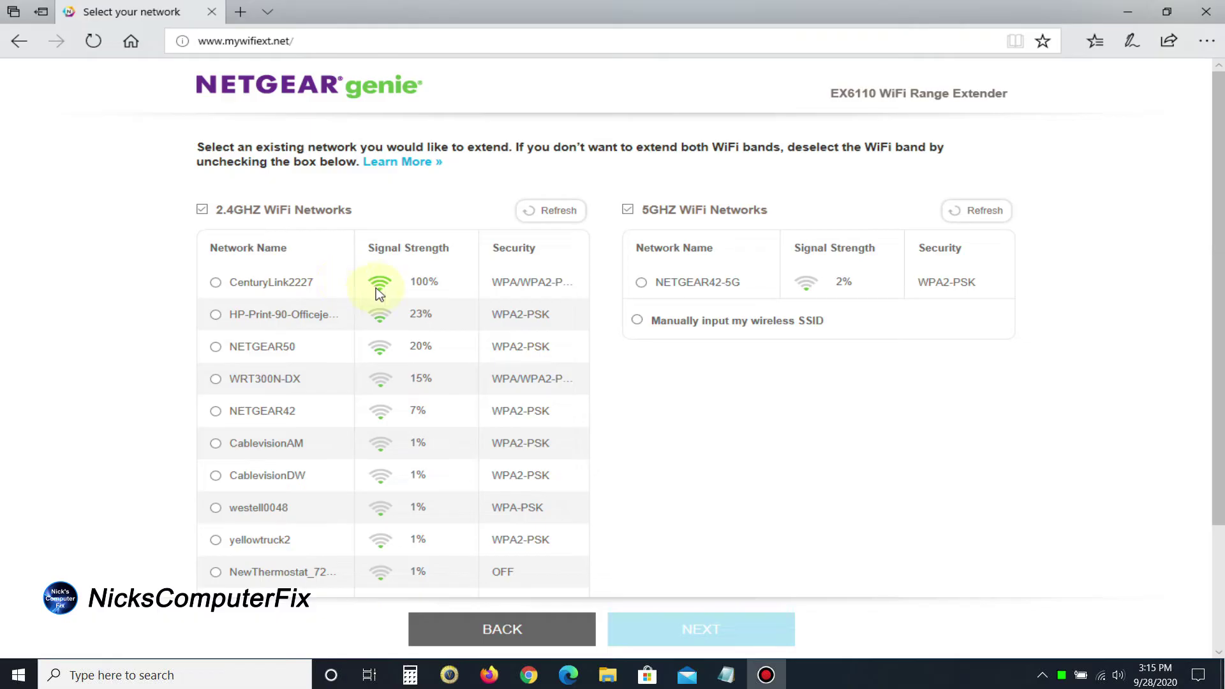
pyautogui.click(215, 283)
pyautogui.click(713, 637)
pyautogui.click(628, 211)
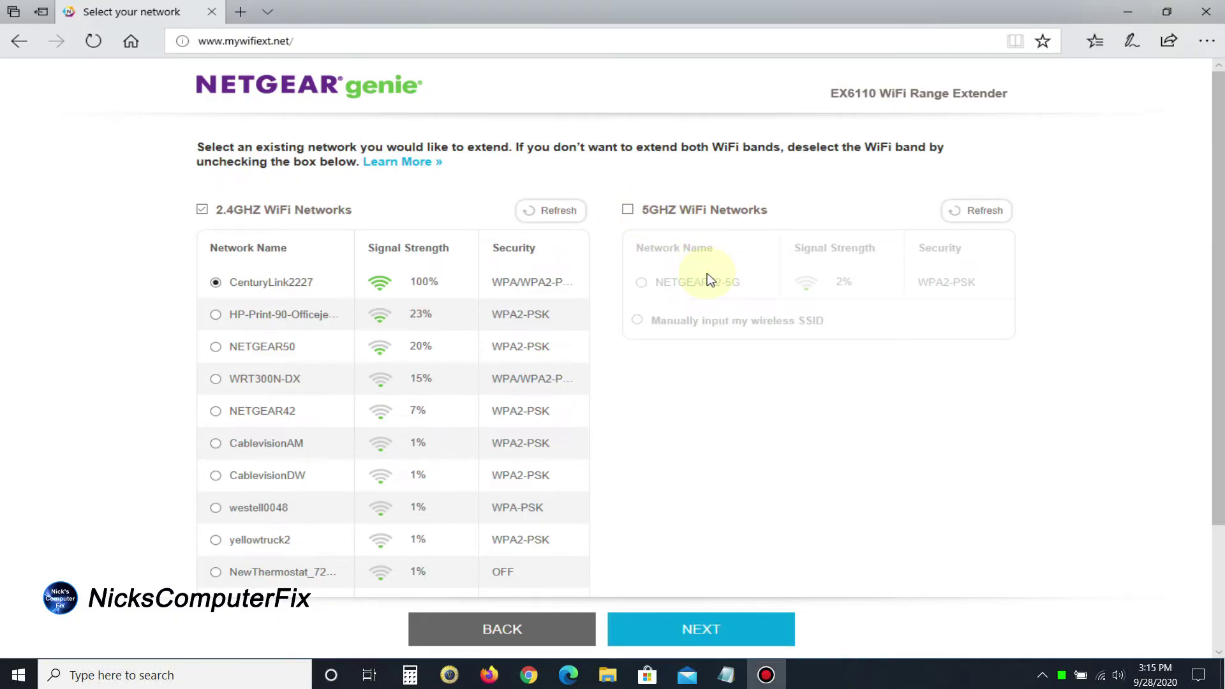
# Enter the CenturyLink2227 network password as the extender's network key
pyautogui.click(720, 638)
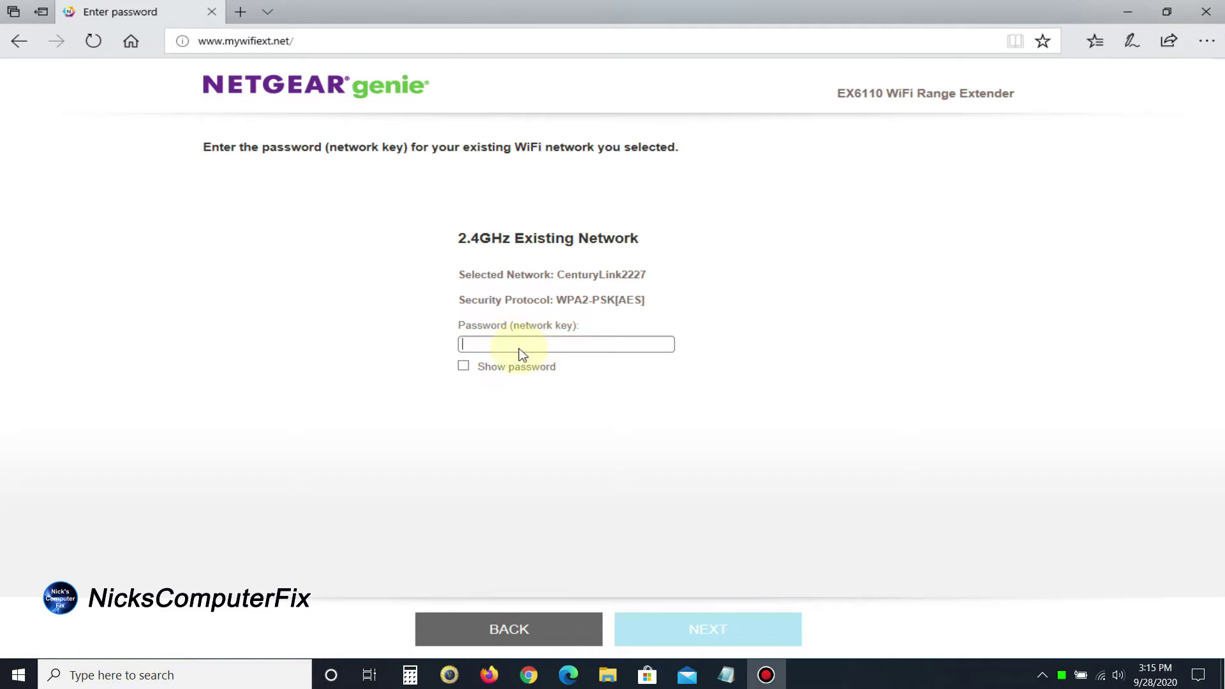
pyautogui.write('•••')
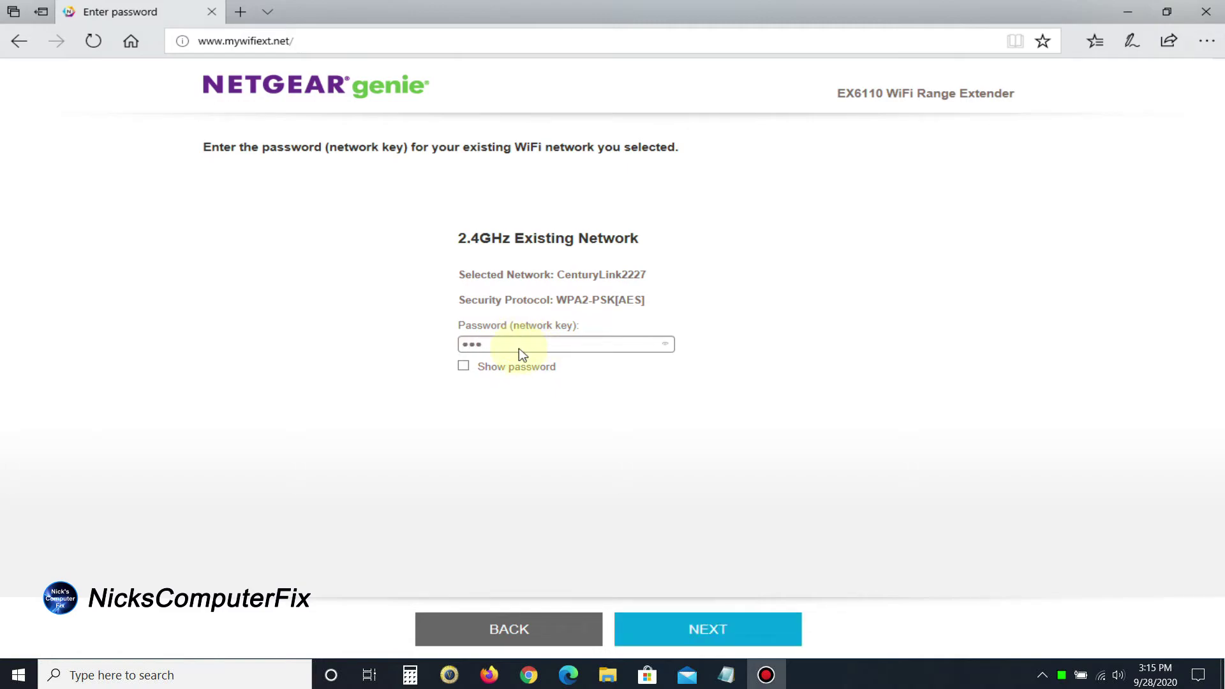
pyautogui.write('•••')
pyautogui.write('*******')
# Rename the 2.4GHz extended network to Nick2.4, keeping the existing network password
pyautogui.click(692, 625)
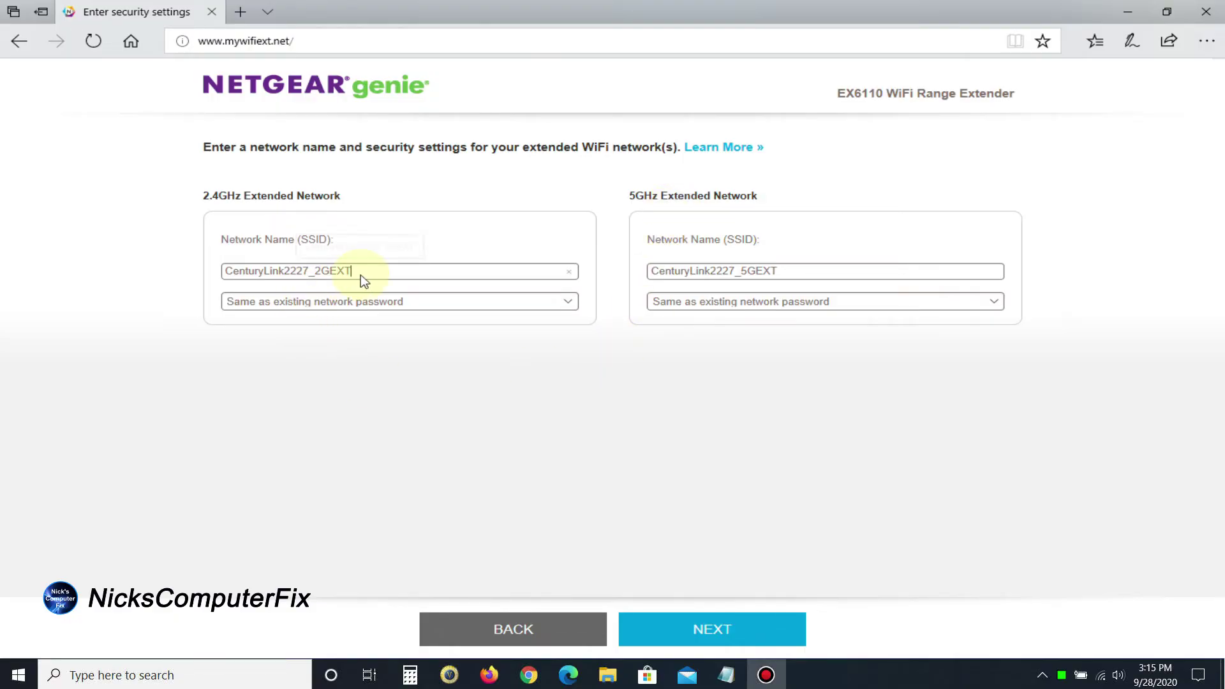
pyautogui.moveTo(358, 282)
pyautogui.mouseDown()
pyautogui.moveTo(230, 281)
pyautogui.moveTo(364, 287)
pyautogui.mouseUp()
pyautogui.click(230, 281)
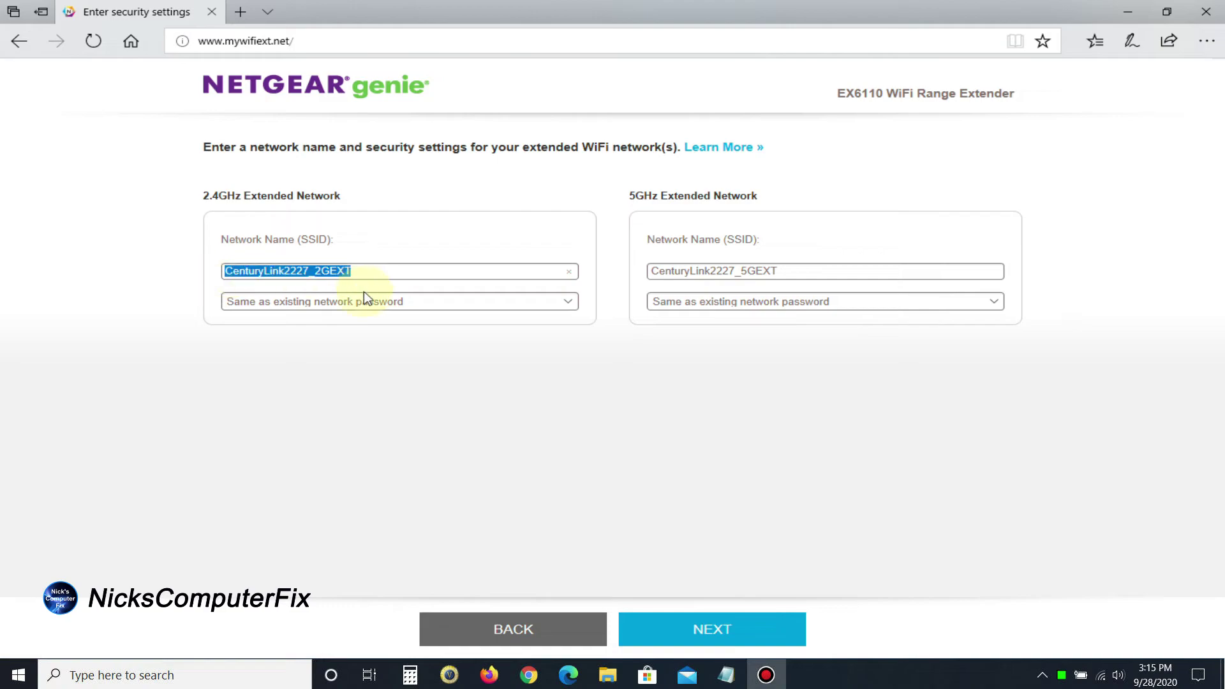
pyautogui.write('Nick')
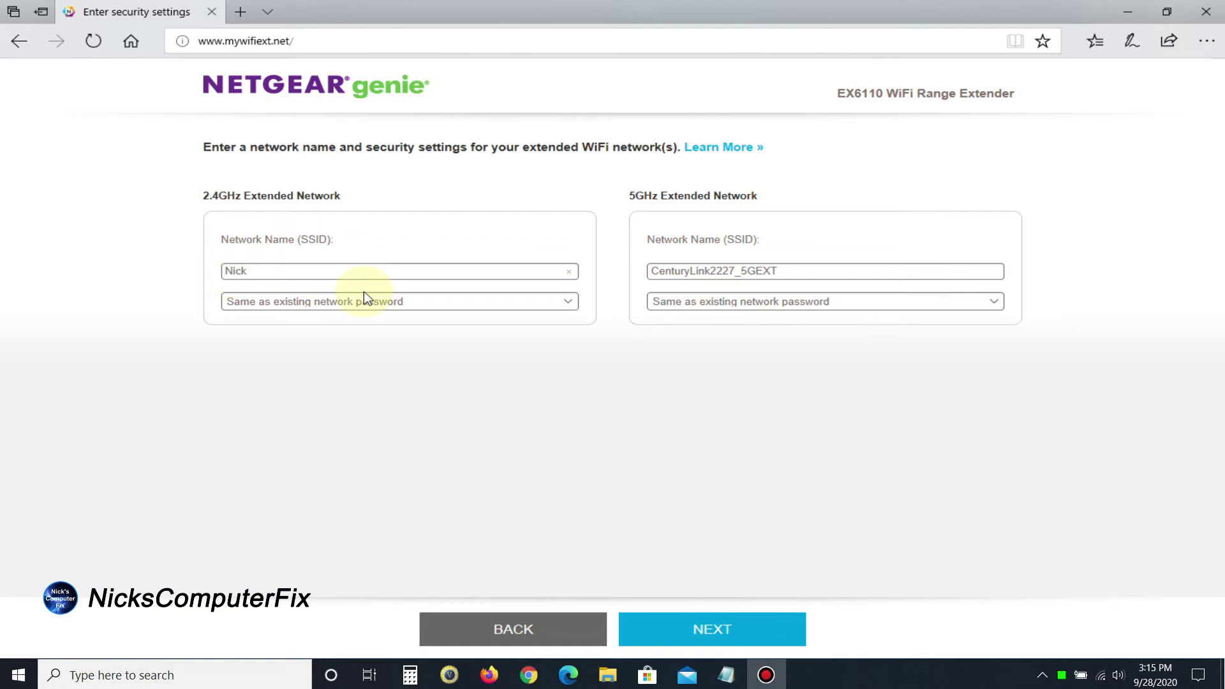
pyautogui.write('2.4')
pyautogui.click(567, 301)
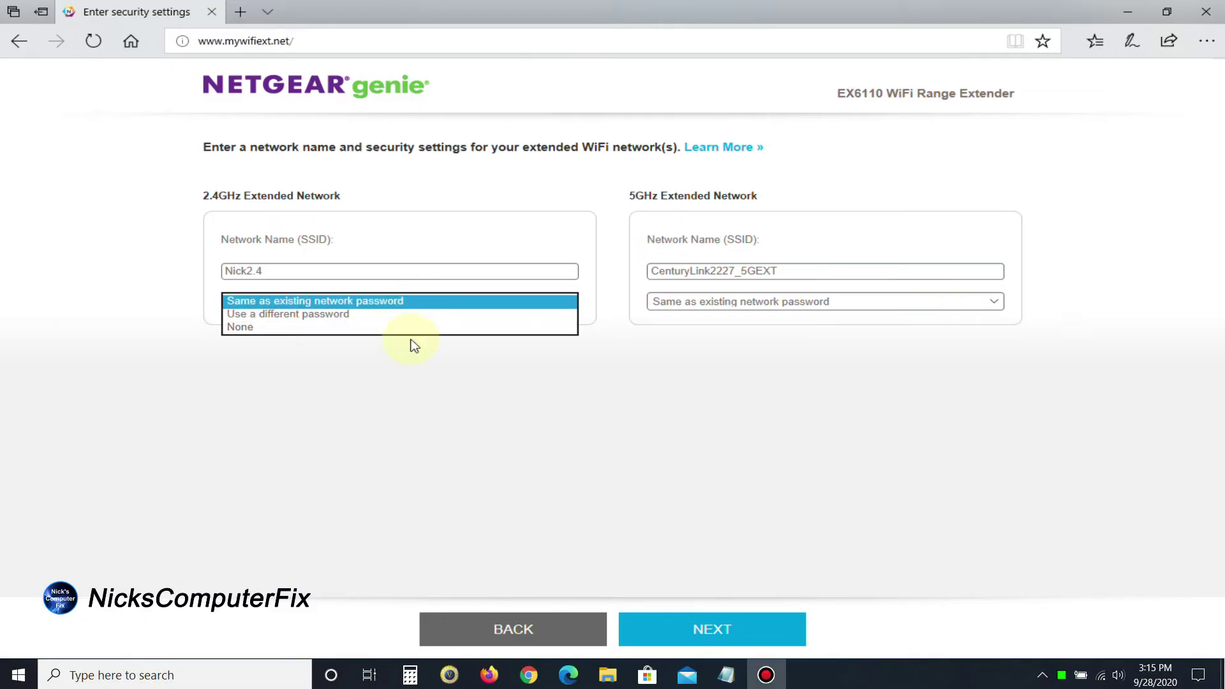
pyautogui.click(445, 304)
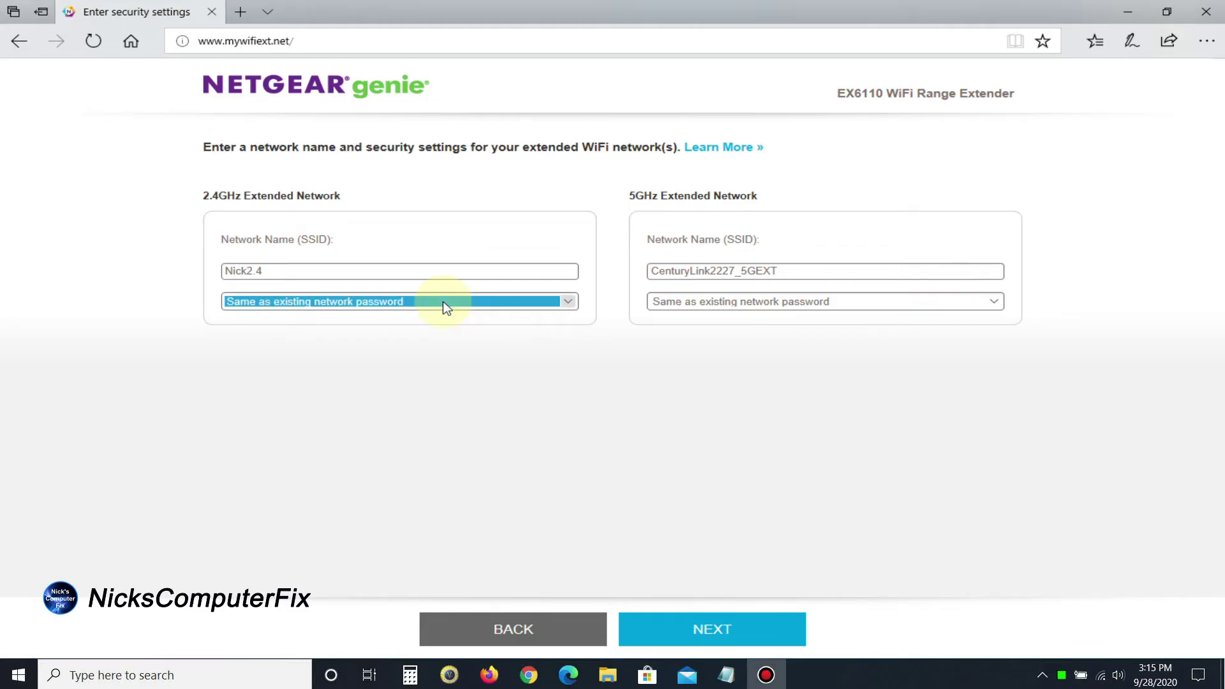
# Rename the 5GHz extended network to Nick5 with the same existing password and apply
pyautogui.moveTo(785, 279); pyautogui.dragTo(583, 273)
pyautogui.write('Nic')
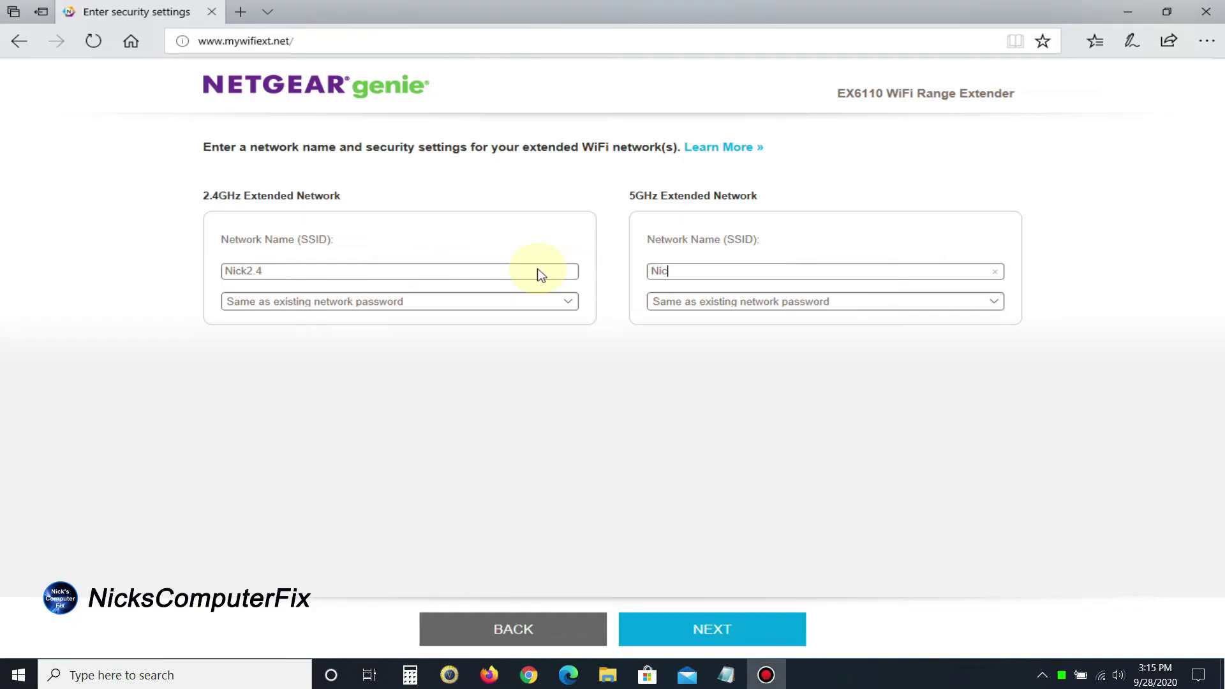
pyautogui.write('k5')
pyautogui.click(994, 304)
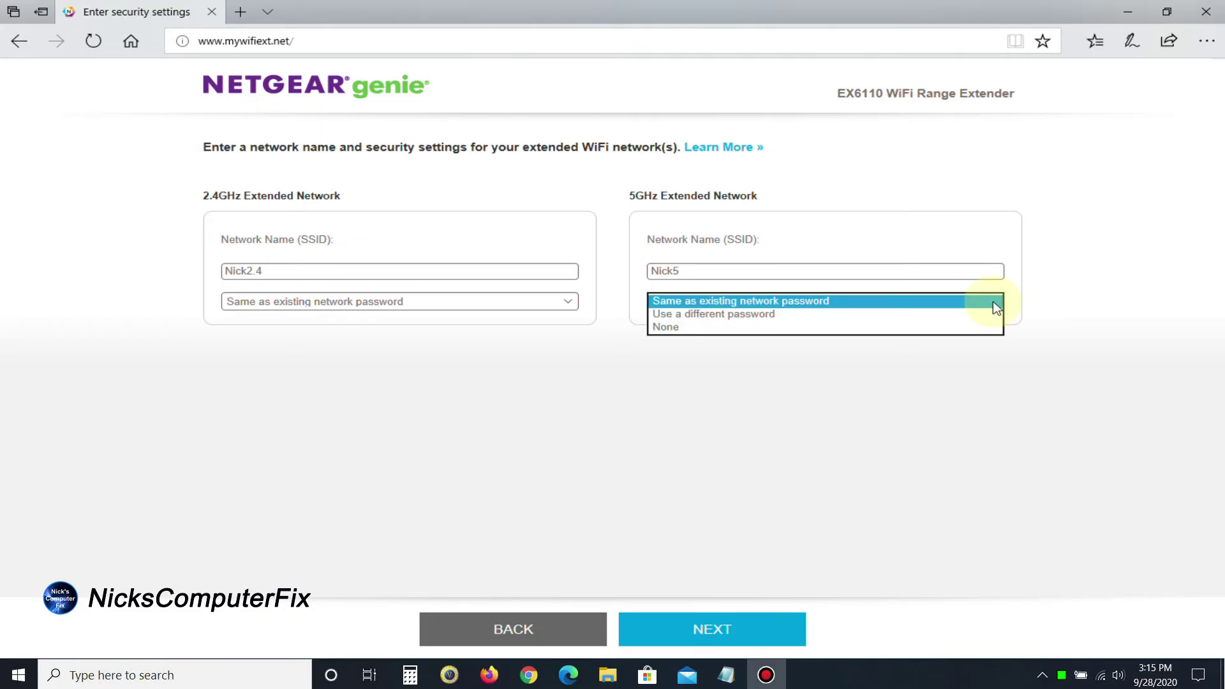
pyautogui.click(994, 302)
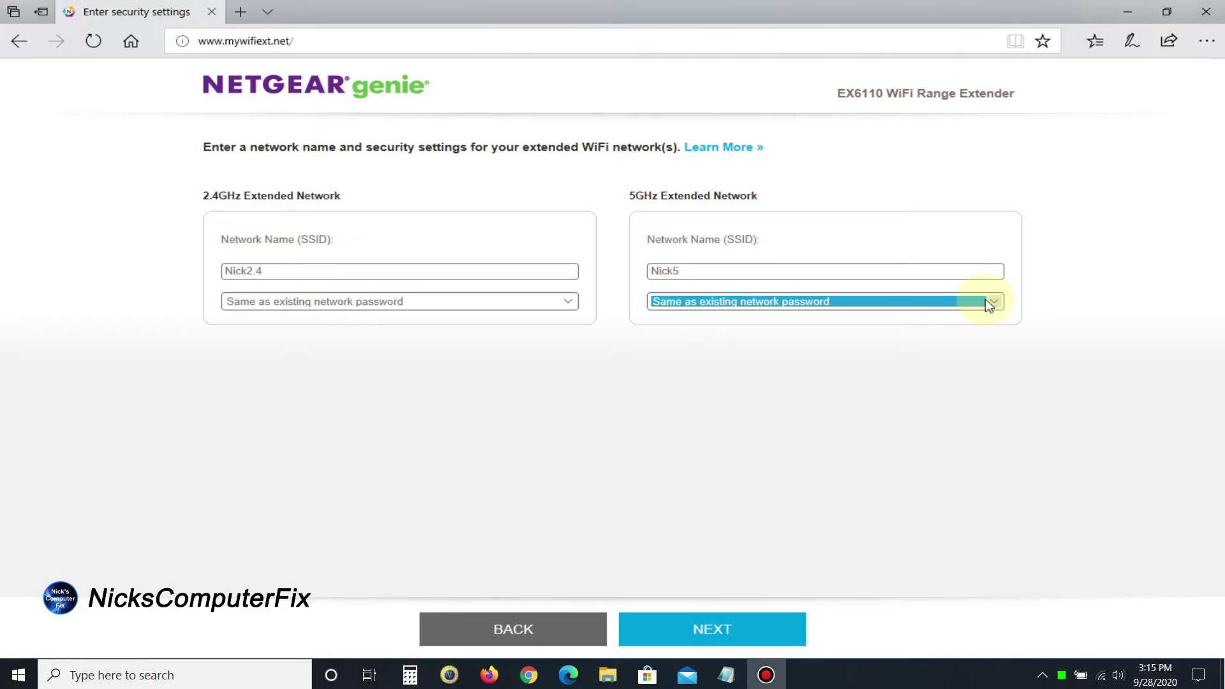
pyautogui.click(648, 629)
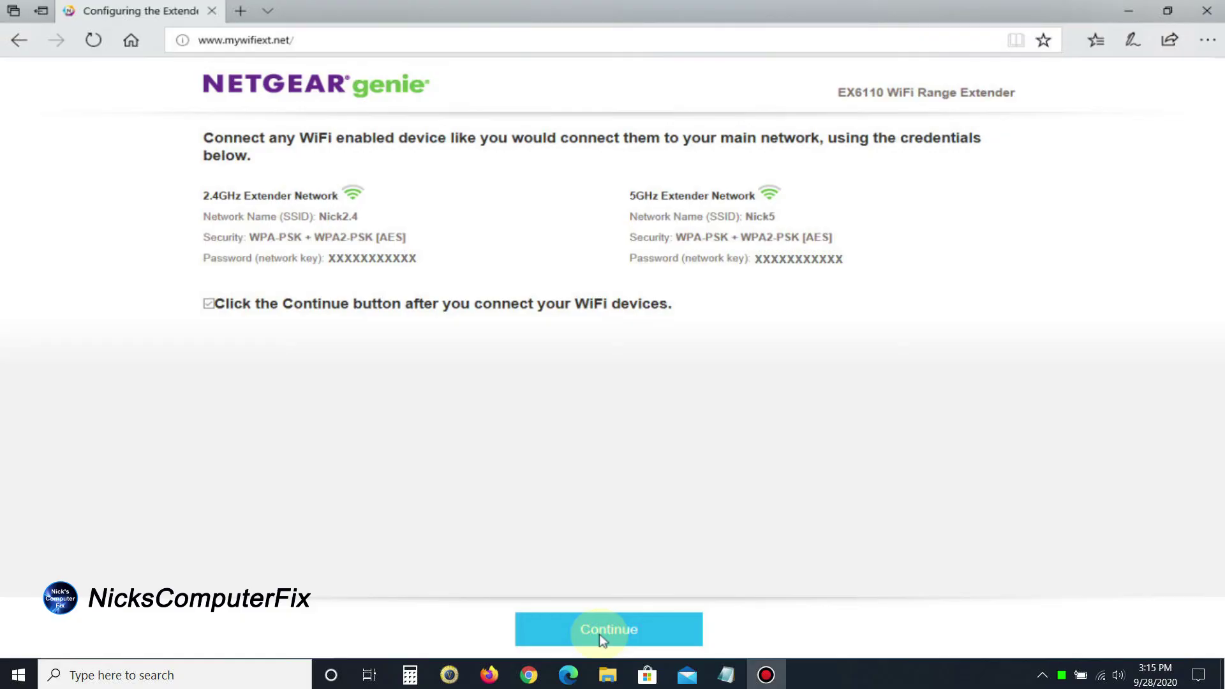
# Continue past the summary page listing the Nick2.4 and Nick5 networks
pyautogui.click(600, 638)
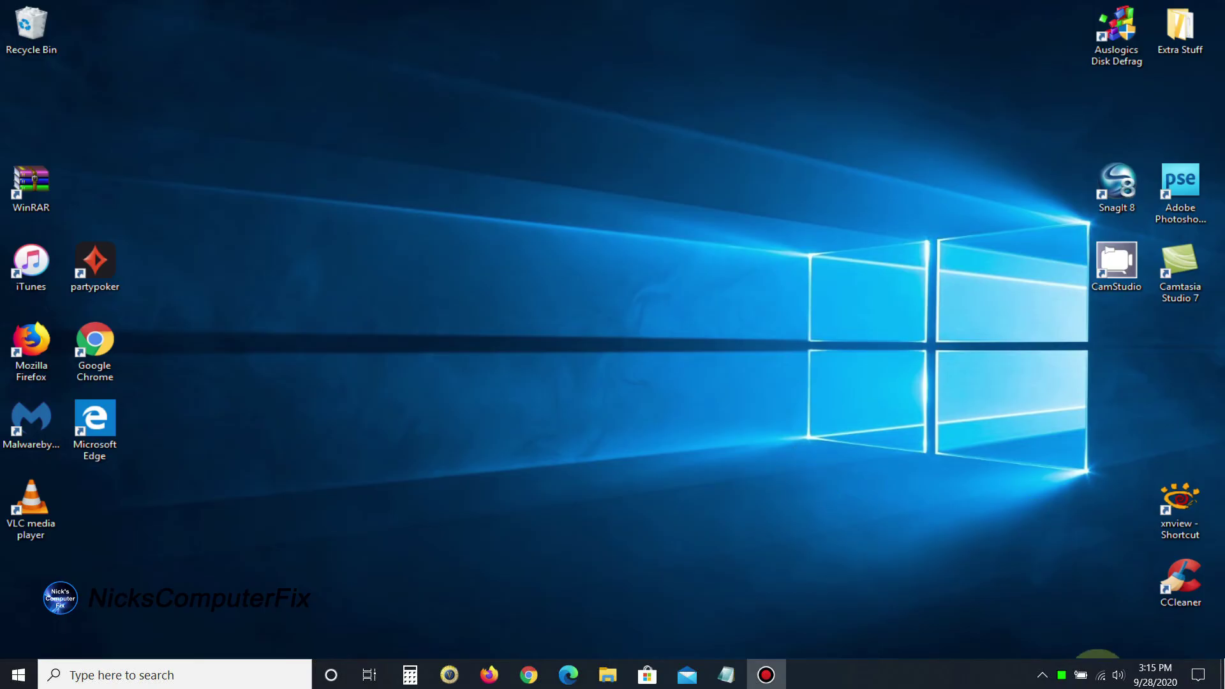
# Connect to Nick2.4 using its security key, with automatic connection turned off
pyautogui.click(1101, 675)
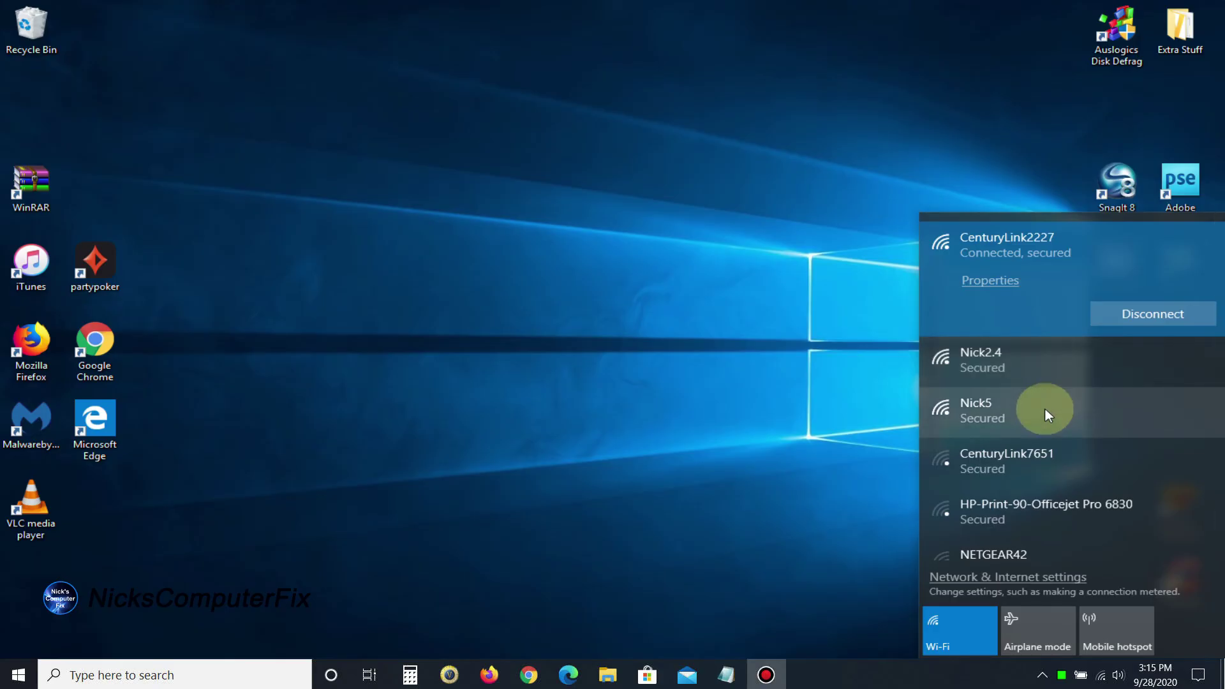
pyautogui.click(1036, 355)
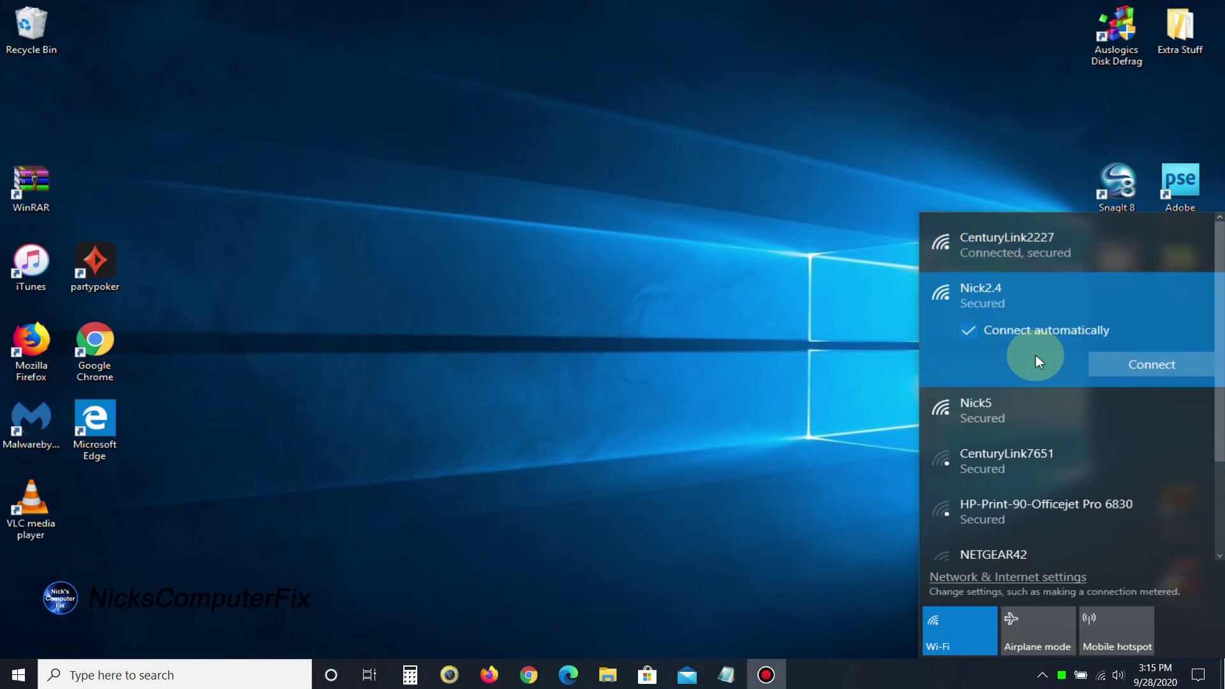
pyautogui.click(975, 331)
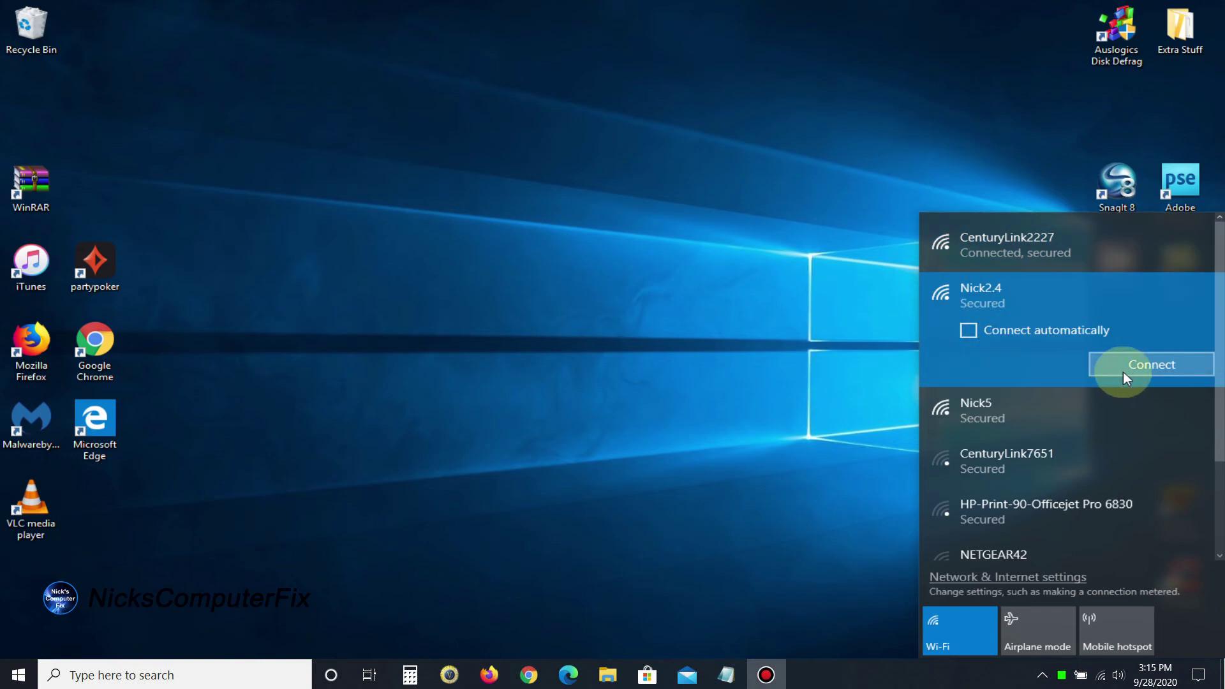
pyautogui.click(1143, 366)
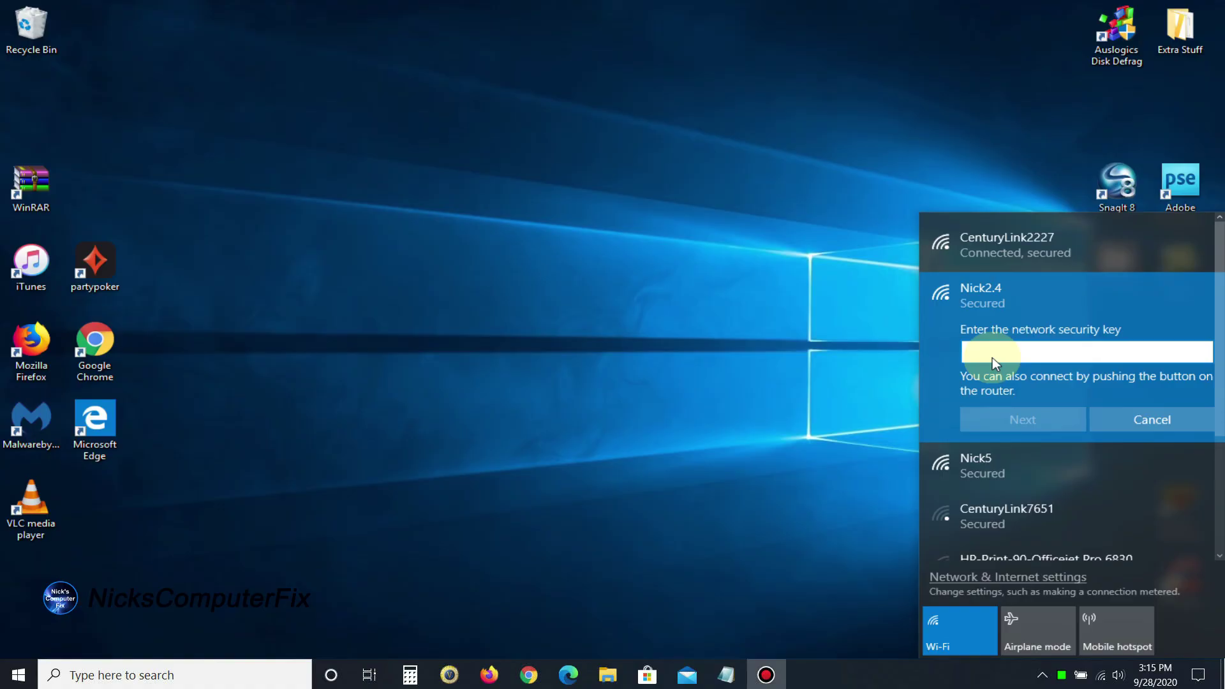
pyautogui.write('•')
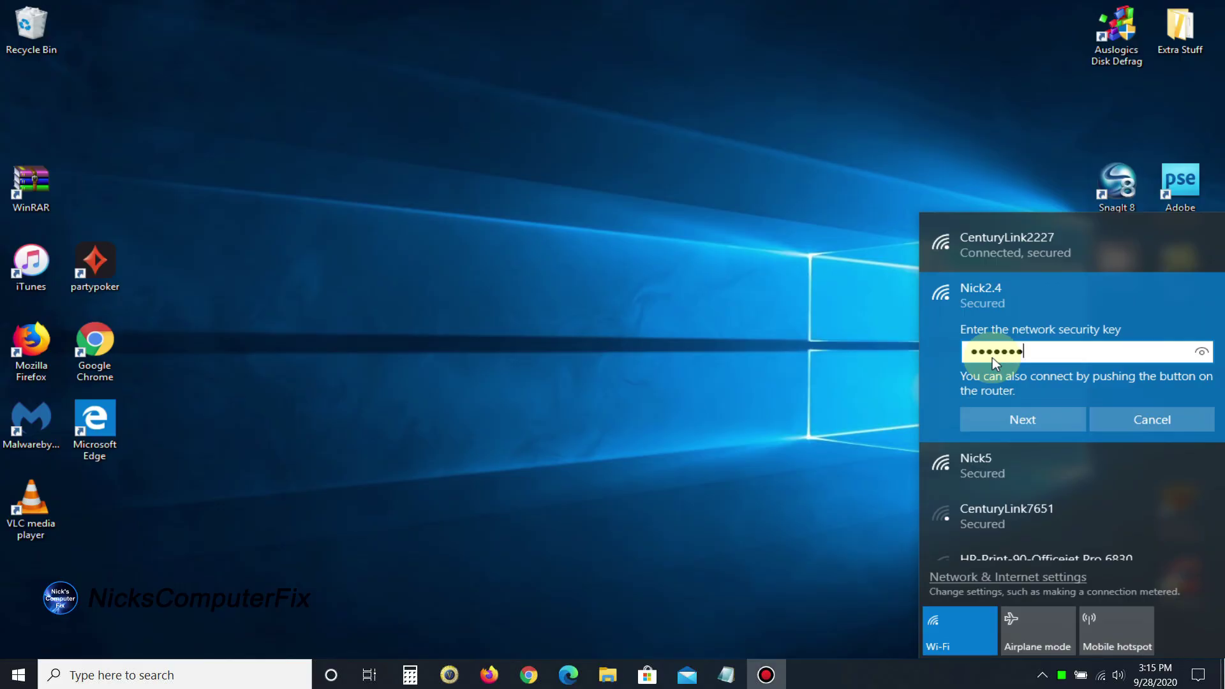
pyautogui.write('•••••••••••••')
pyautogui.click(1034, 420)
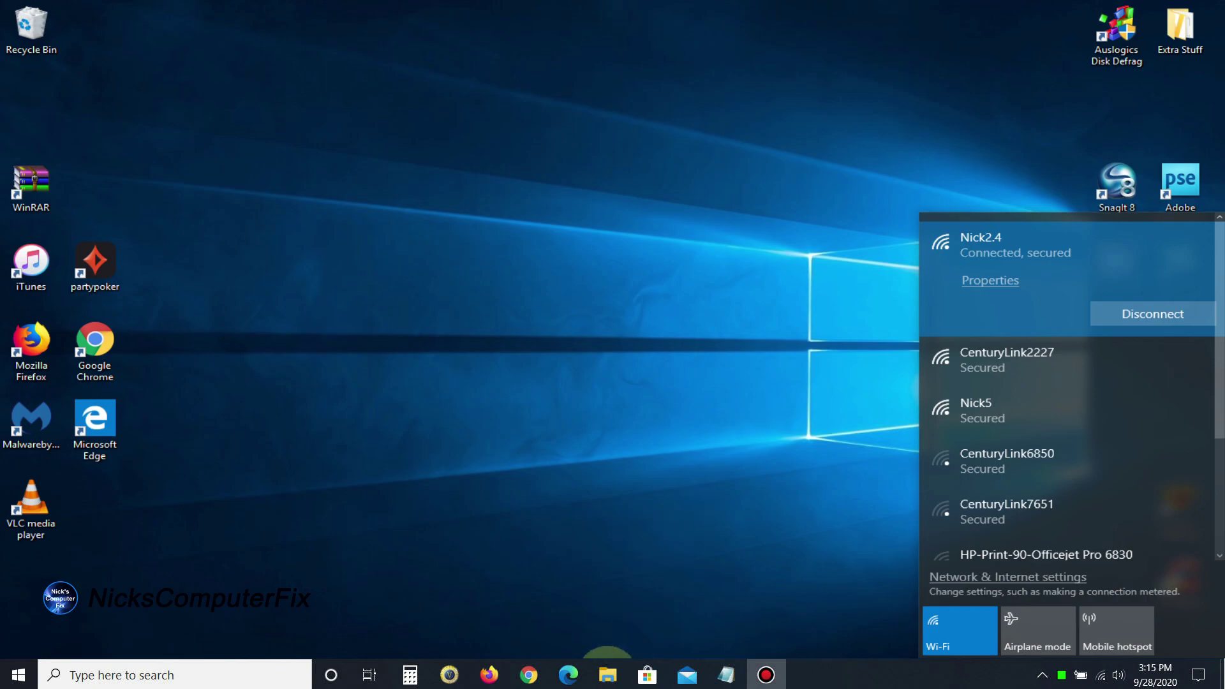
# Load Google in Edge, confirm Nick2.4 is the connected network, then close Edge
pyautogui.click(572, 674)
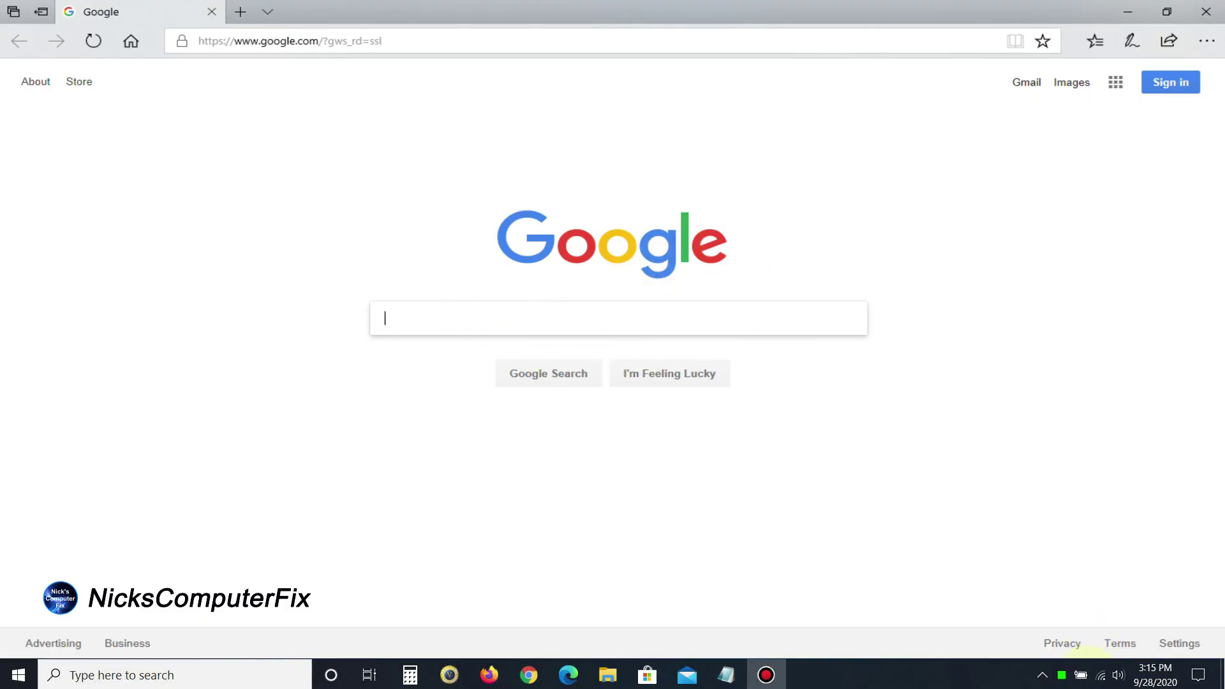
pyautogui.click(1101, 675)
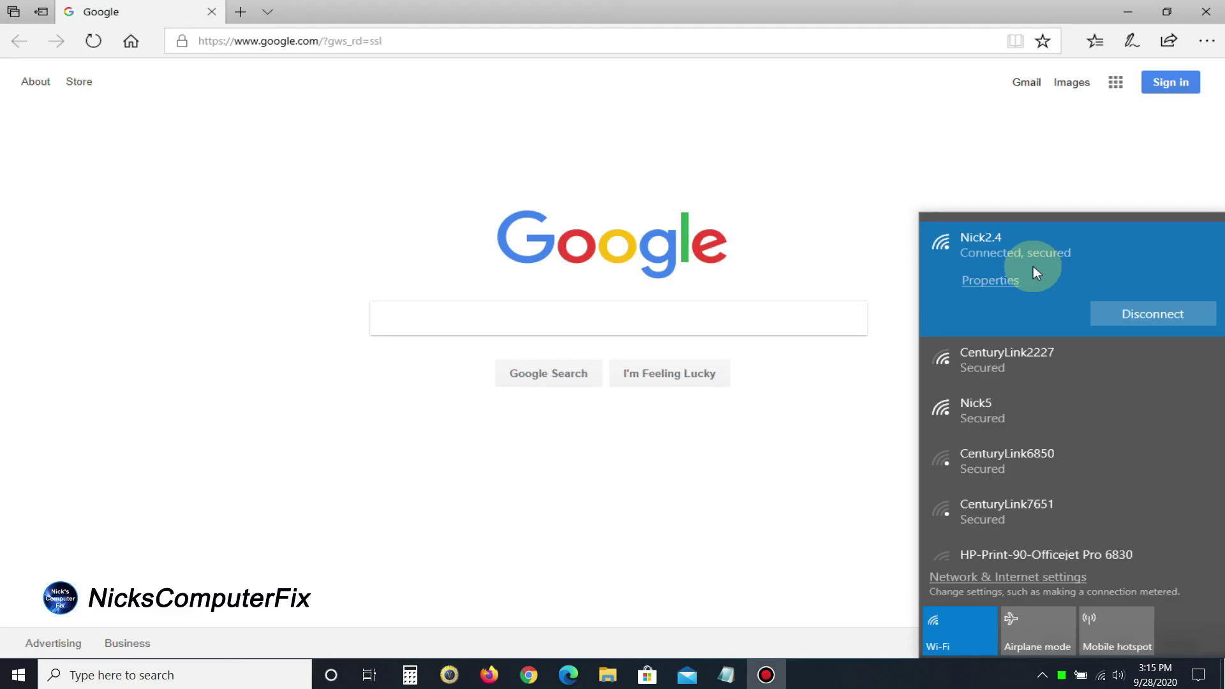
pyautogui.click(1206, 12)
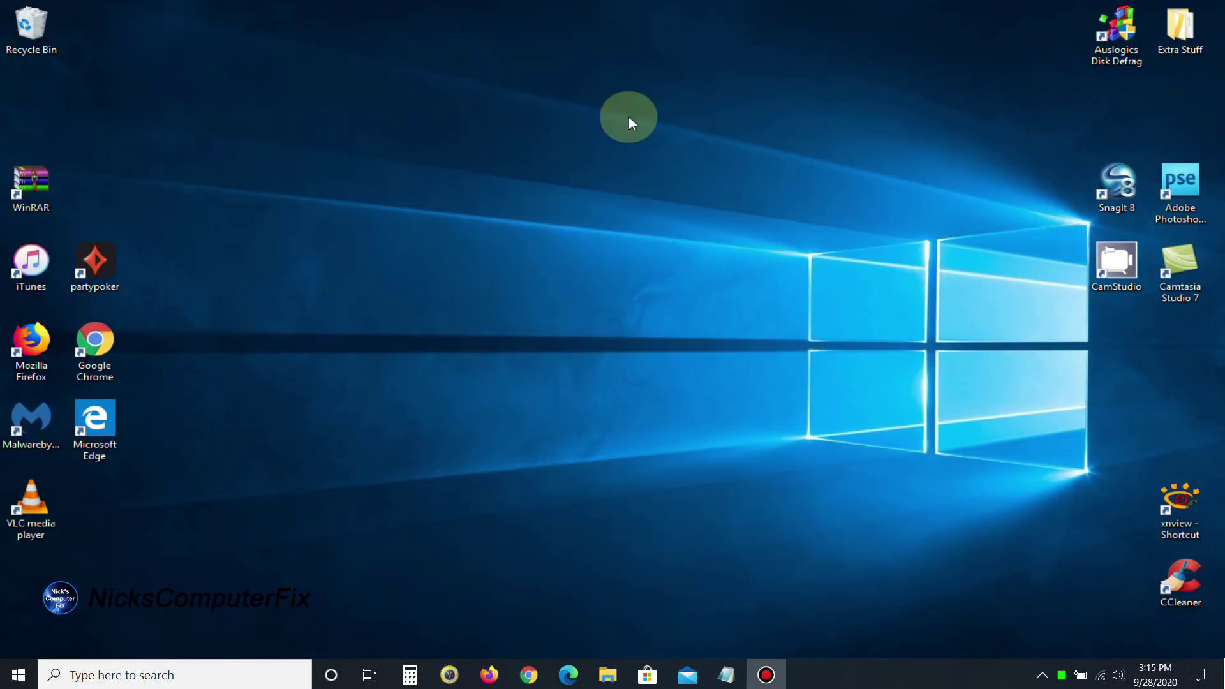